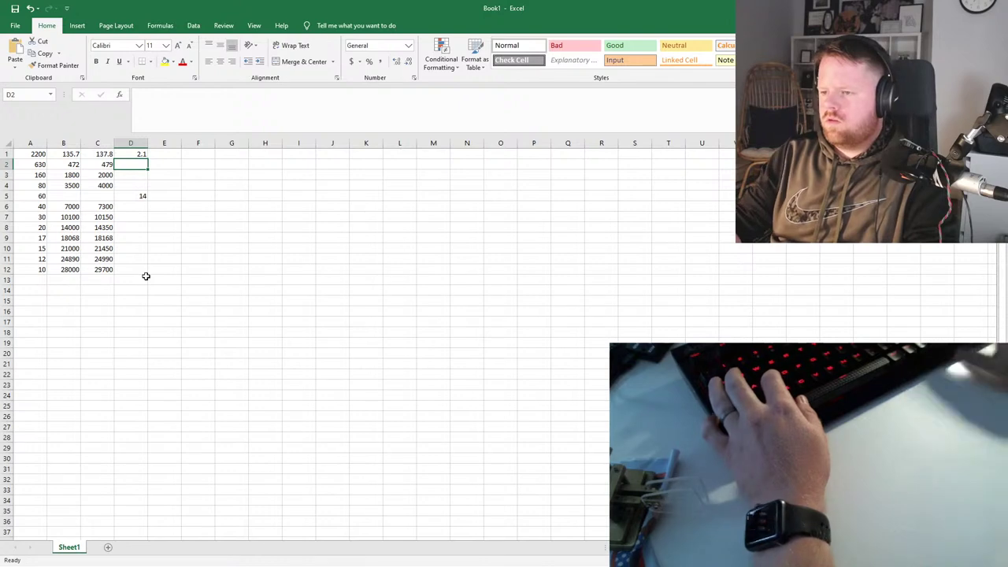
# Copy the difference formula from D1 into cells D2 through D4
pyautogui.press('Up')
pyautogui.hotkey('ctrl', 'c')
pyautogui.press('Down')
pyautogui.hotkey('shift', 'Down')
pyautogui.hotkey('shift', 'Down')
pyautogui.hotkey('ctrl', 'v')
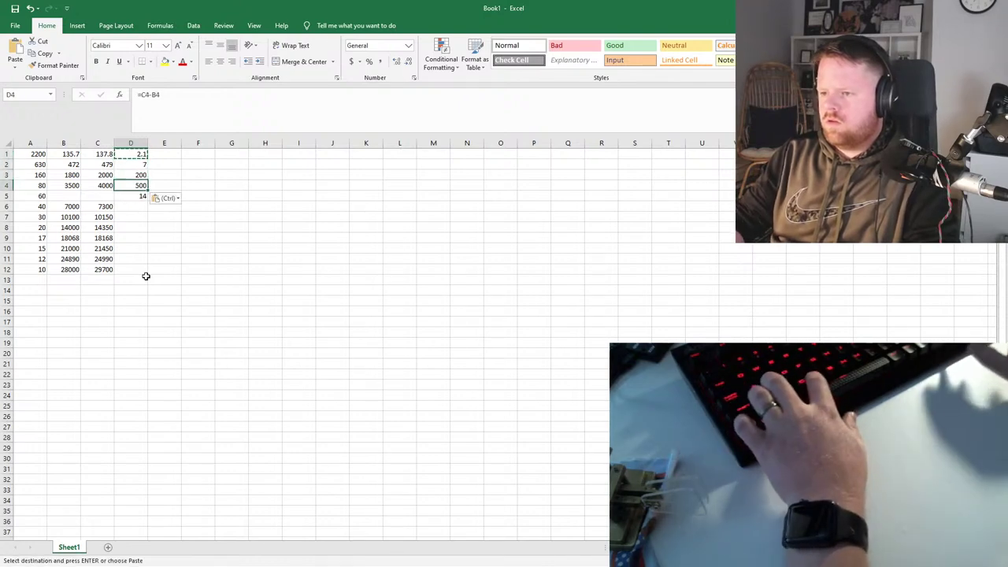
# Paste the copied difference formula into D6 through D12, skipping the 60 band row
pyautogui.press('Down')
pyautogui.press('Down')
pyautogui.hotkey('shift', 'Down')
pyautogui.hotkey('shift', 'Down')
pyautogui.hotkey('shift', 'Down')
pyautogui.hotkey('shift', 'Down')
pyautogui.hotkey('shift', 'Down')
pyautogui.hotkey('shift', 'Down')
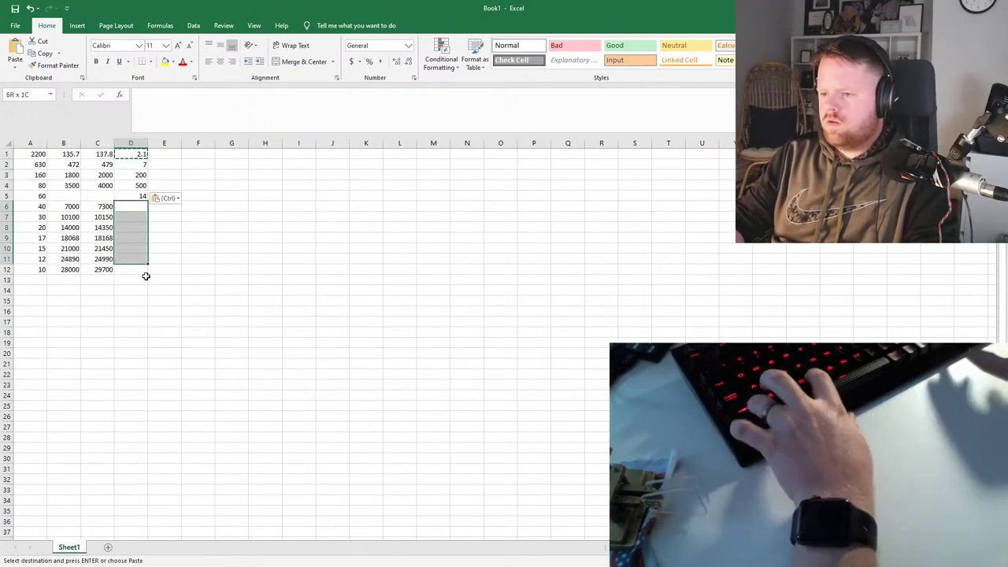
pyautogui.hotkey('ctrl', 'v')
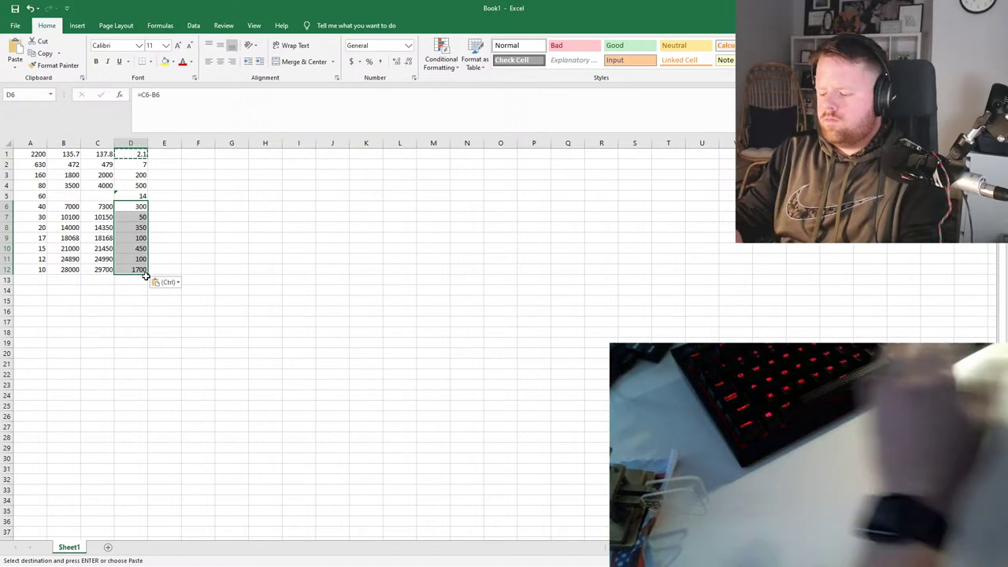
# Enter a SUM formula over D1:D13 in cell D13, below the band differences
pyautogui.press('Down')
pyautogui.press('Down')
pyautogui.press('Down')
pyautogui.press('Down')
pyautogui.press('Down')
pyautogui.press('Down')
pyautogui.press('Down')
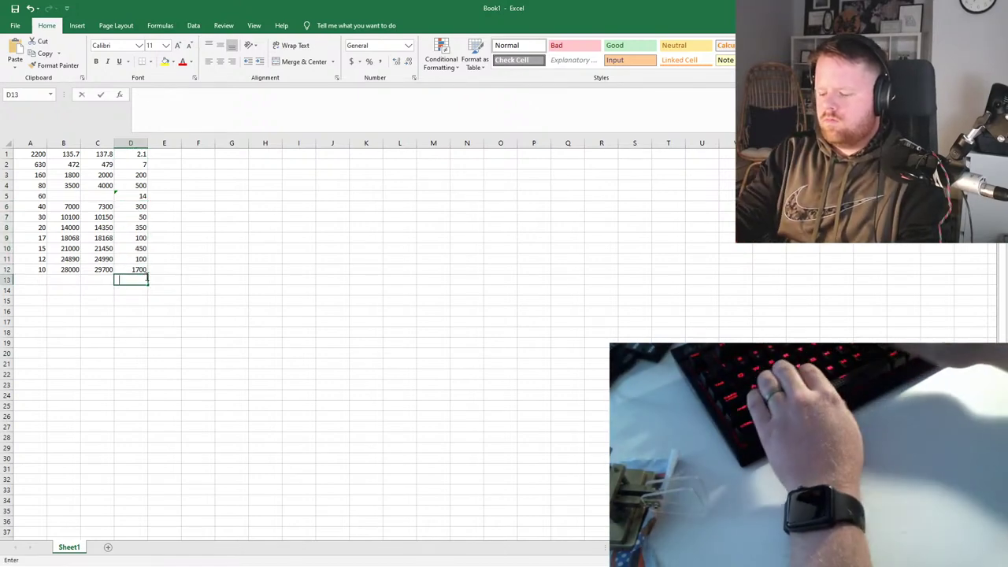
pyautogui.write('=sum(')
pyautogui.hotkey('shift', 'Up')
pyautogui.hotkey('shift', 'Up')
pyautogui.hotkey('shift', 'Up')
pyautogui.hotkey('shift', 'Up')
pyautogui.hotkey('shift', 'Up')
pyautogui.hotkey('shift', 'Up')
pyautogui.hotkey('shift', 'Up')
pyautogui.hotkey('shift', 'Up')
pyautogui.hotkey('shift', 'Up')
pyautogui.hotkey('shift', 'Up')
pyautogui.hotkey('shift', 'Up')
pyautogui.hotkey('shift', 'Up')
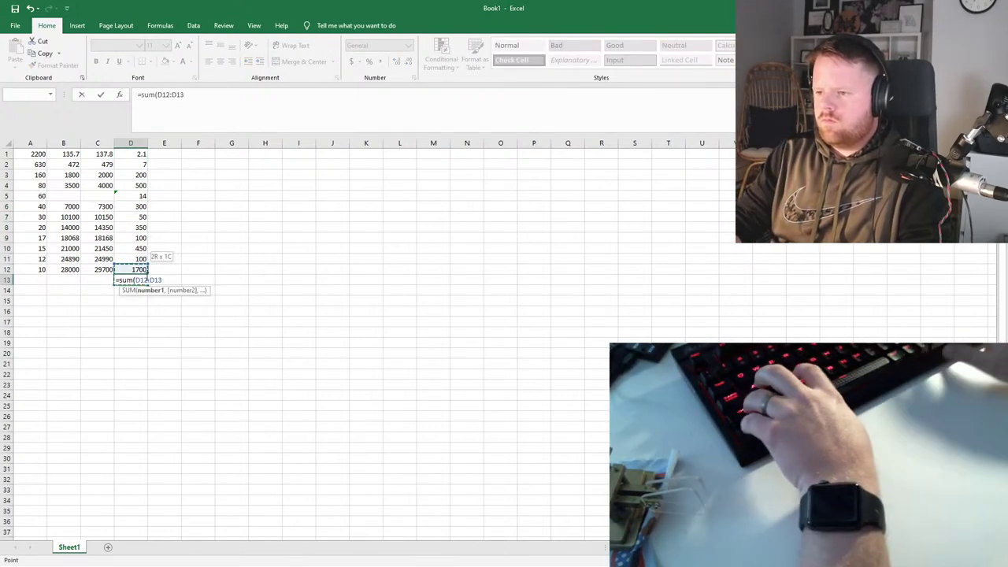
pyautogui.press('Return')
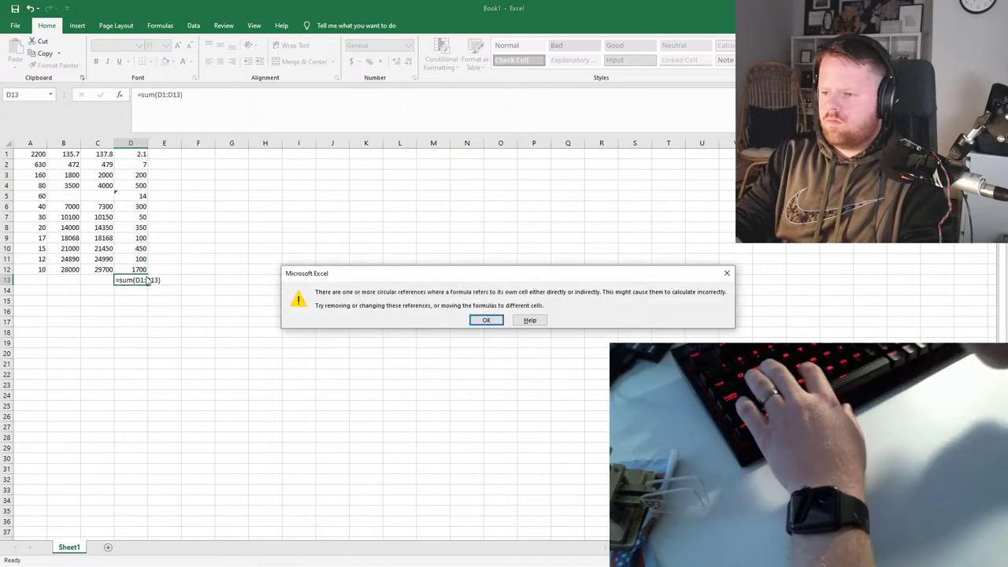
pyautogui.press('Return')
# Correct the SUM formula in D13 so that its range is D1:D12
pyautogui.click(121, 279)
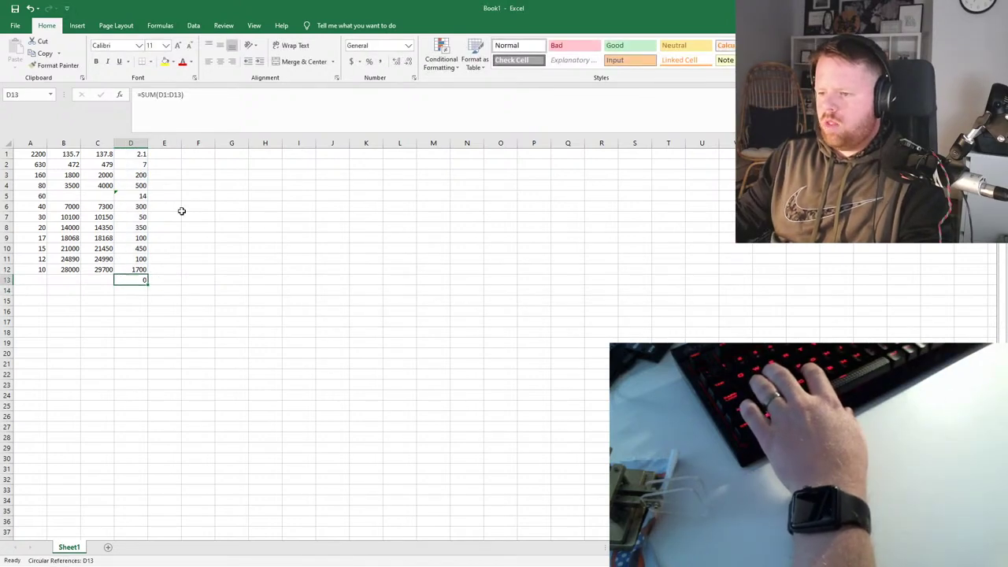
pyautogui.click(179, 95)
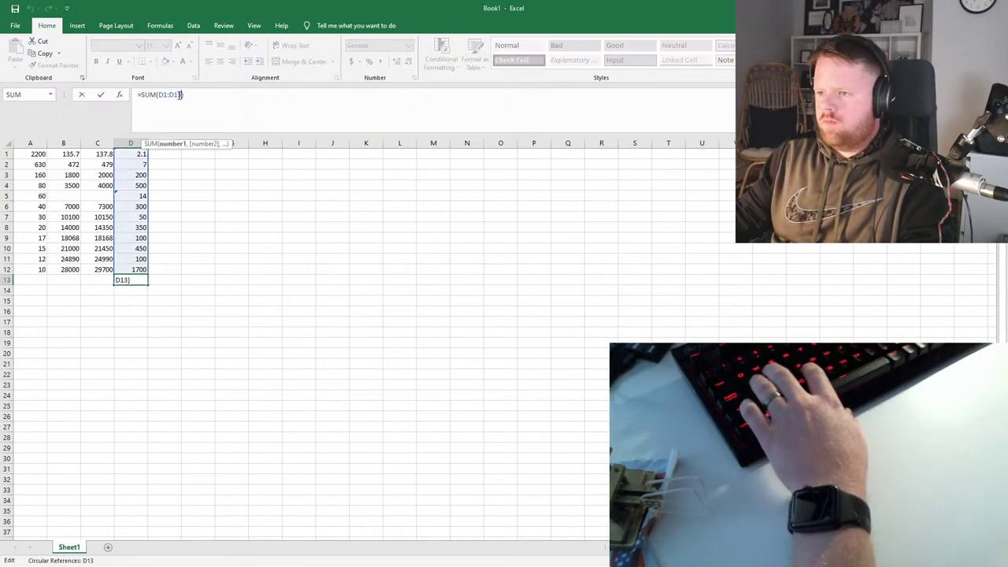
pyautogui.press('BackSpace')
pyautogui.write('2')
pyautogui.press('Return')
pyautogui.click(164, 259)
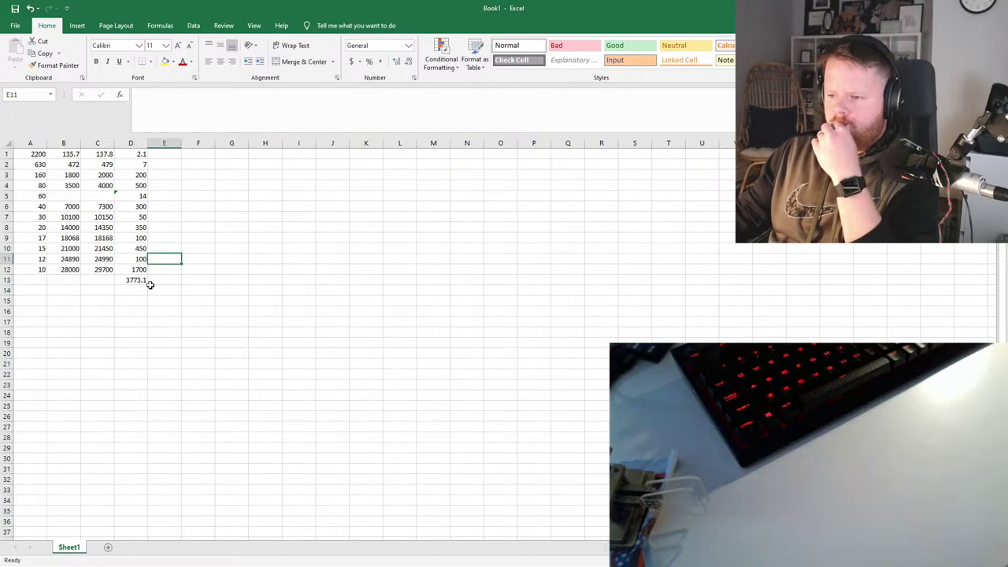
# Enter =D13/1000 in cell D14 to divide the sum by 1000
pyautogui.click(128, 280)
pyautogui.click(133, 290)
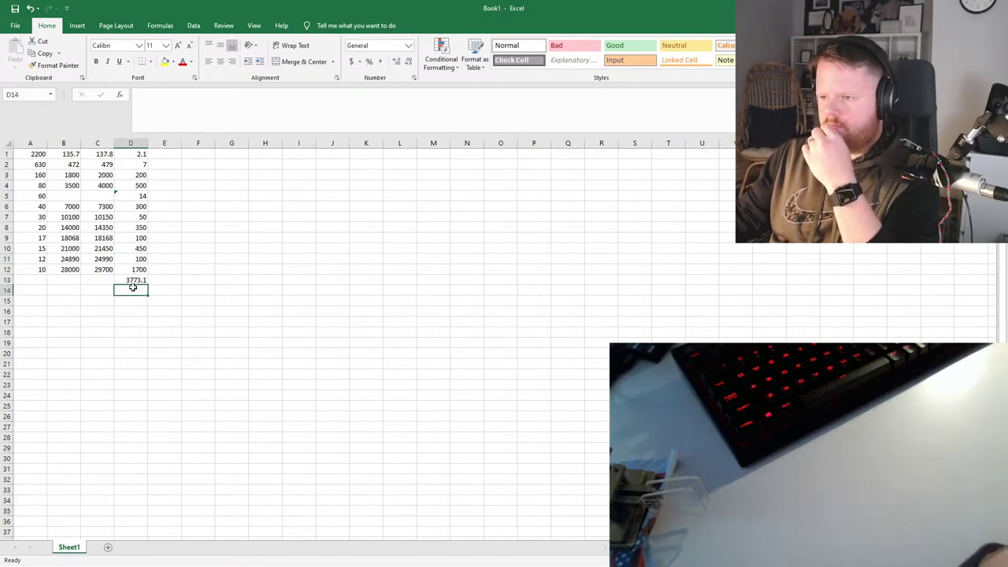
pyautogui.write('=D13/')
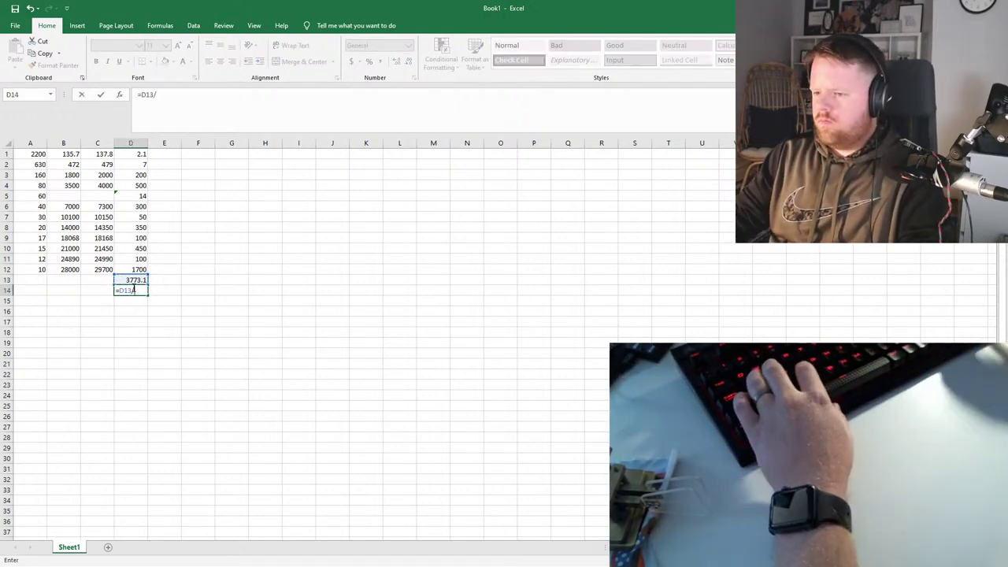
pyautogui.write('1000')
pyautogui.press('Return')
pyautogui.click(269, 337)
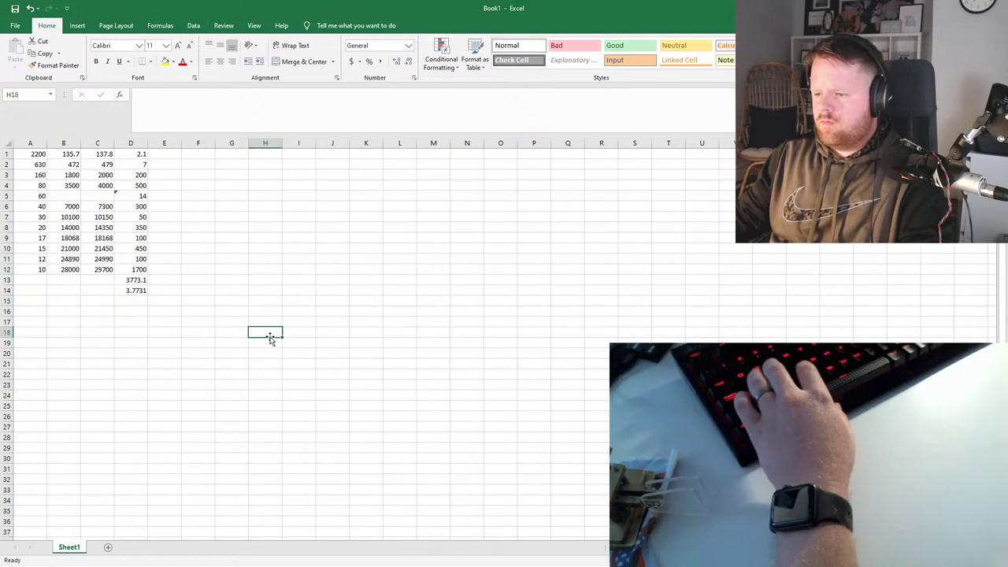
# Review the formulas behind the two totals and the last few band differences in column D
pyautogui.click(136, 290)
pyautogui.click(135, 280)
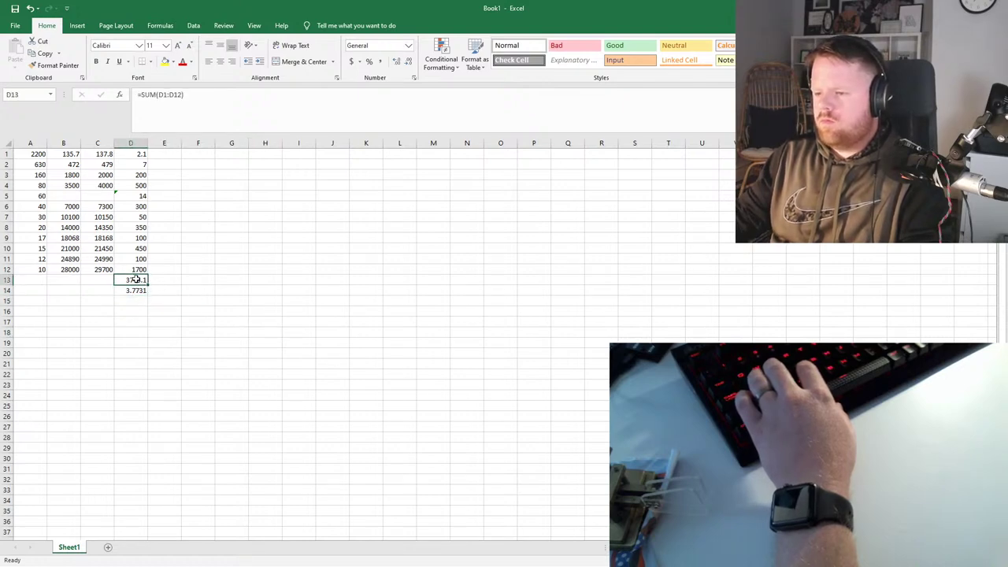
pyautogui.click(134, 266)
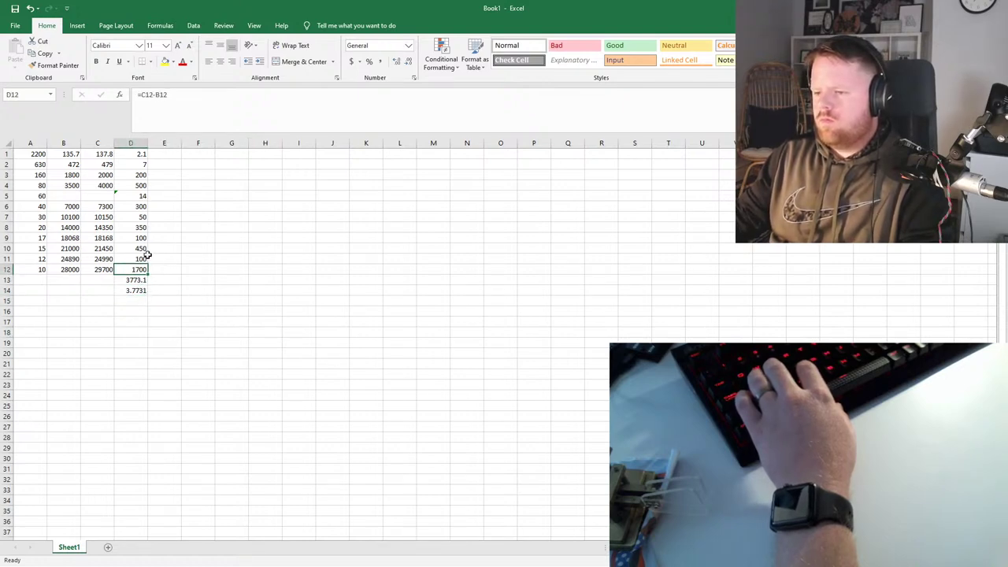
pyautogui.click(146, 258)
pyautogui.click(148, 249)
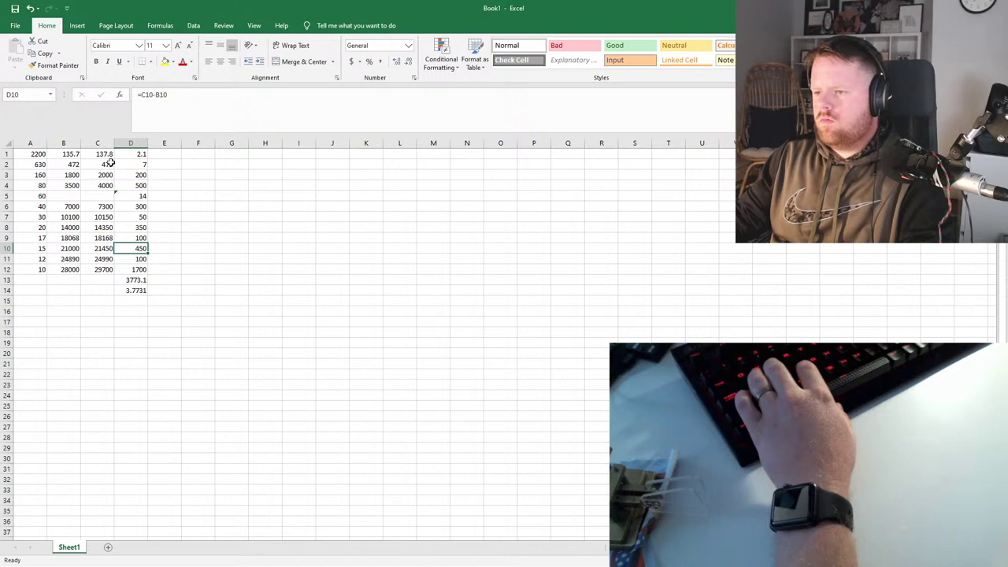
# Insert a new row above the data and enter the column headings Band, Low, Hi and Total
pyautogui.rightClick(10, 155)
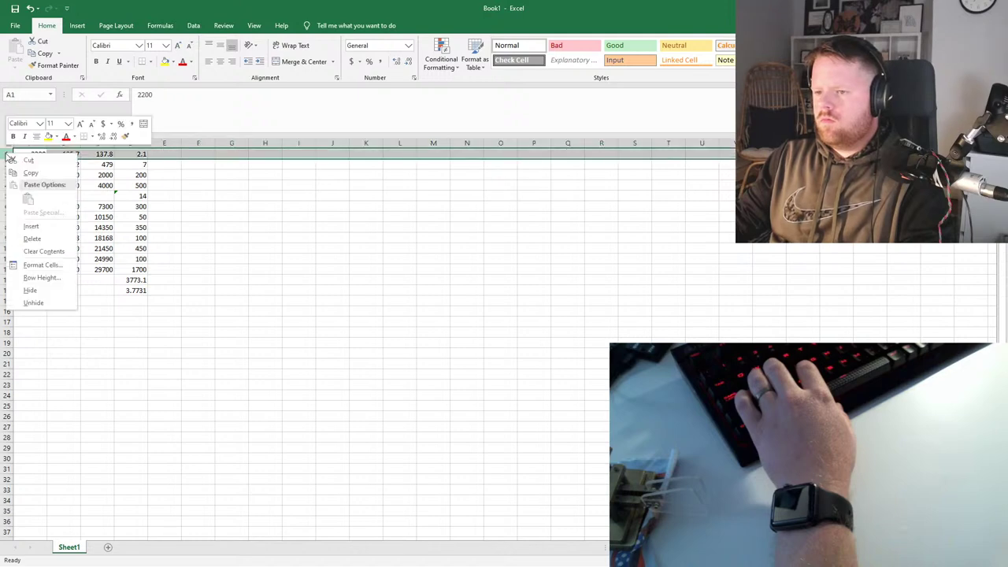
pyautogui.click(25, 225)
pyautogui.click(30, 142)
pyautogui.click(34, 151)
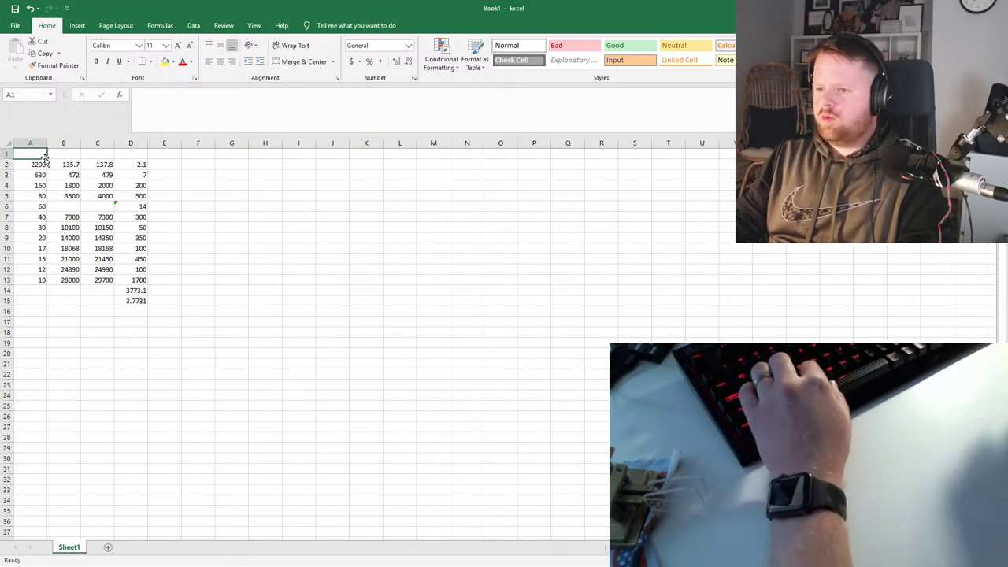
pyautogui.write('Band')
pyautogui.press('Tab')
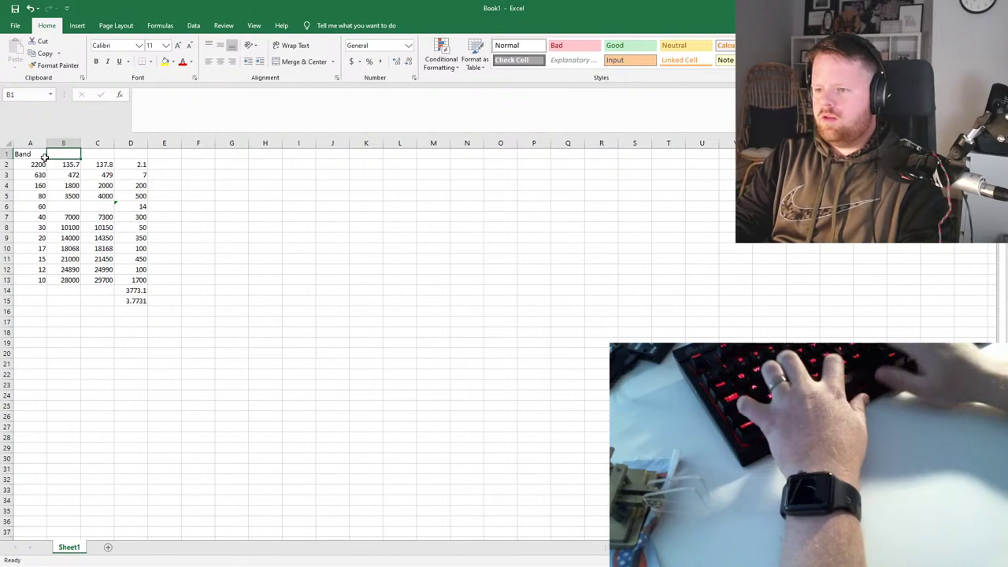
pyautogui.write('Bow')
pyautogui.press('Tab')
pyautogui.write('Hi')
pyautogui.press('Tab')
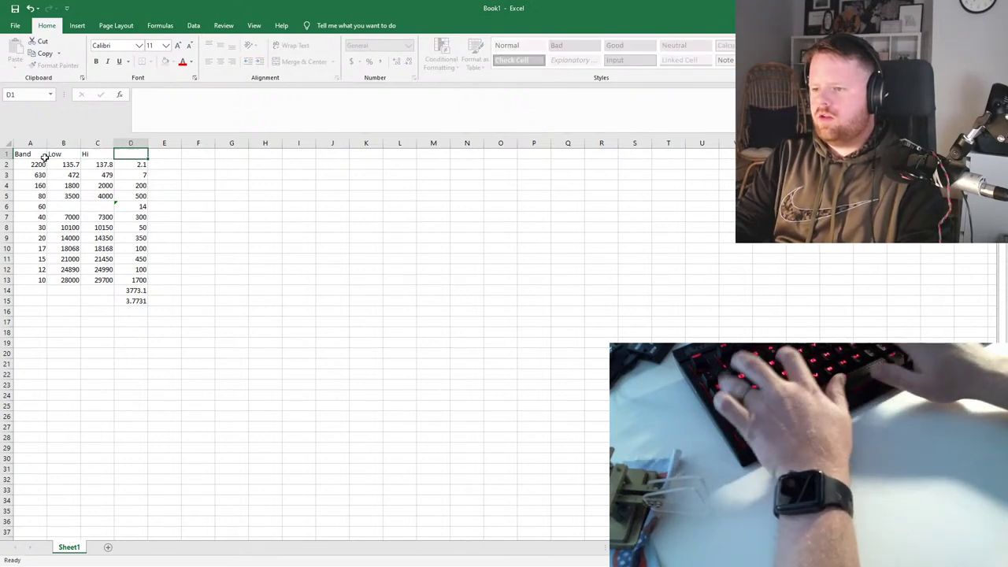
pyautogui.write('Total')
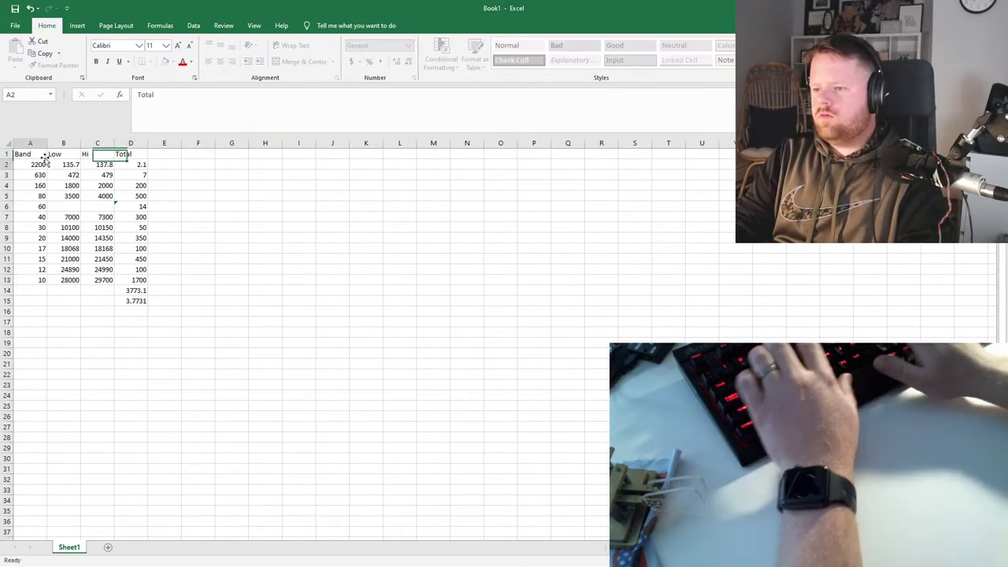
pyautogui.press('Return')
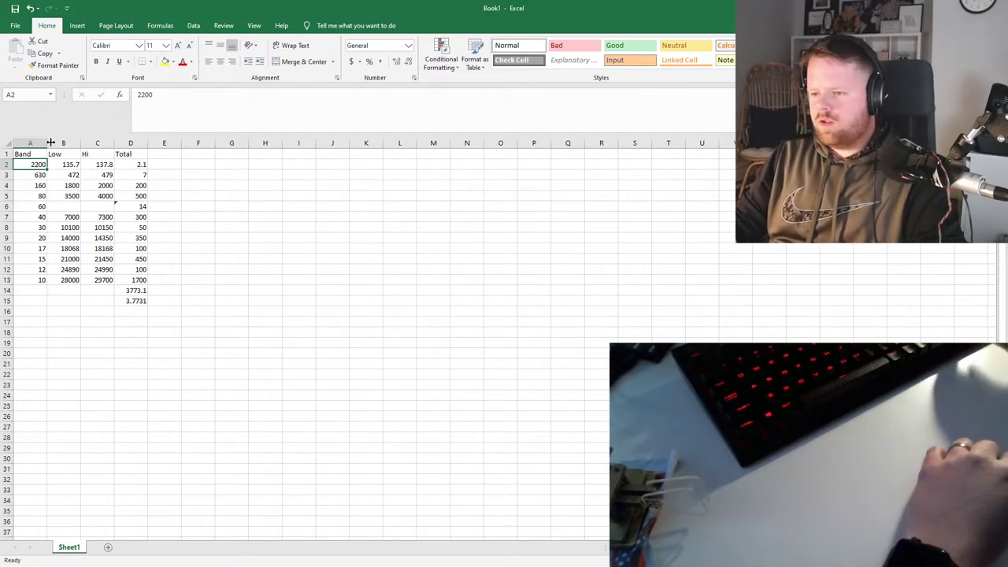
# Check the 60 band's total formula in D6 and consult the US Amateur Radio Bands chart in the browser
pyautogui.press('Down')
pyautogui.press('Down')
pyautogui.press('Down')
pyautogui.press('Right')
pyautogui.press('Right')
pyautogui.press('Right')
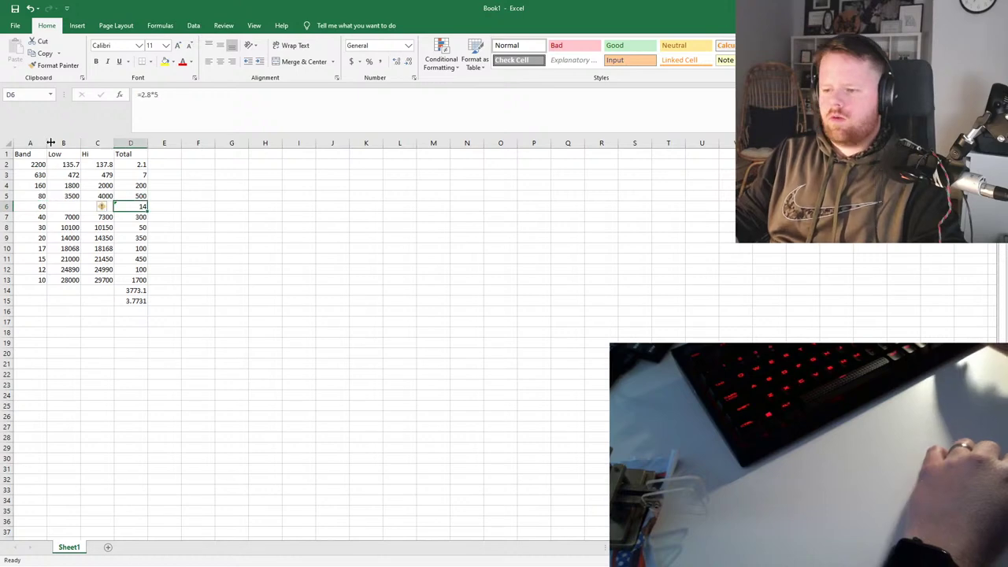
pyautogui.hotkey('alt', 'Tab')
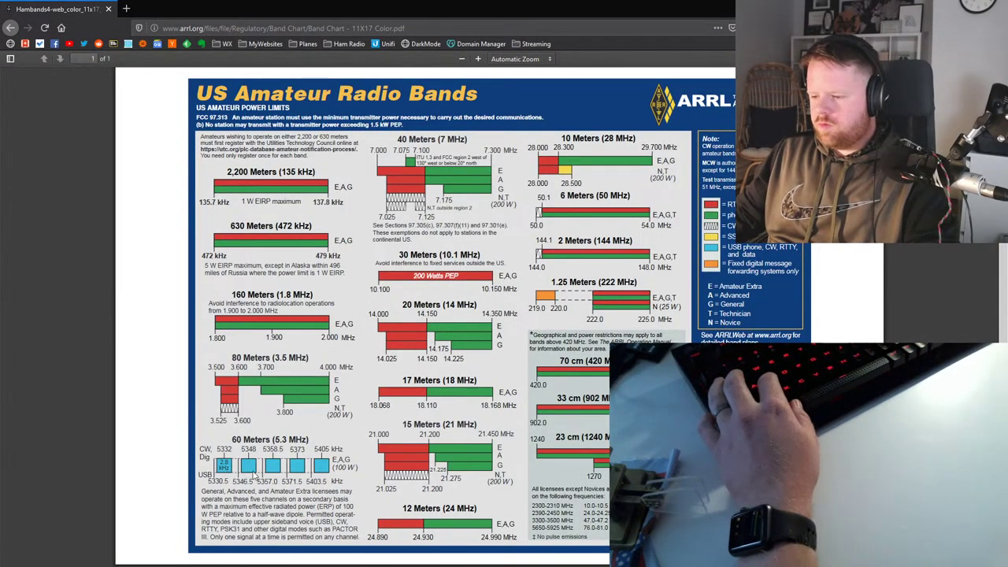
pyautogui.hotkey('alt', 'Tab')
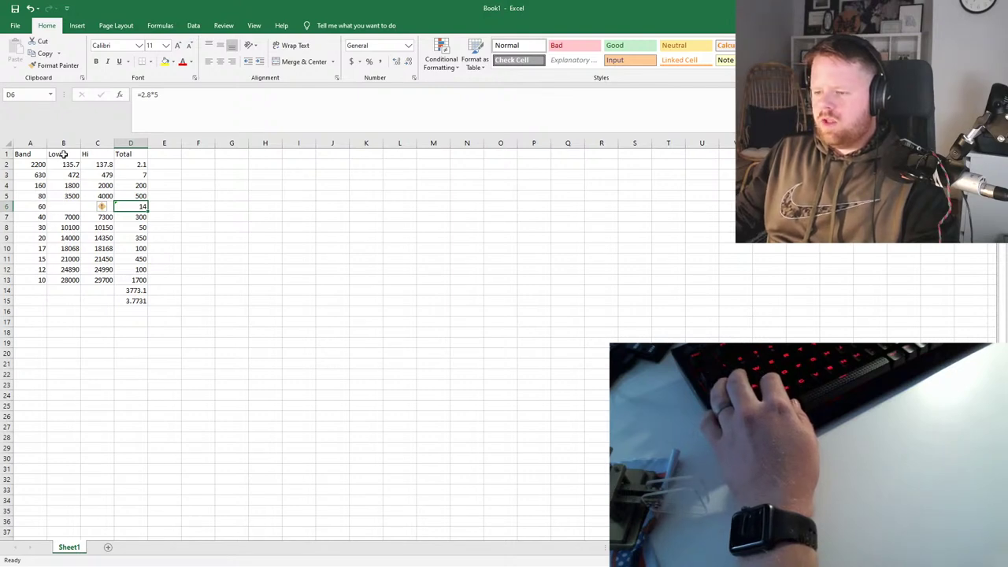
pyautogui.hotkey('alt', 'Tab')
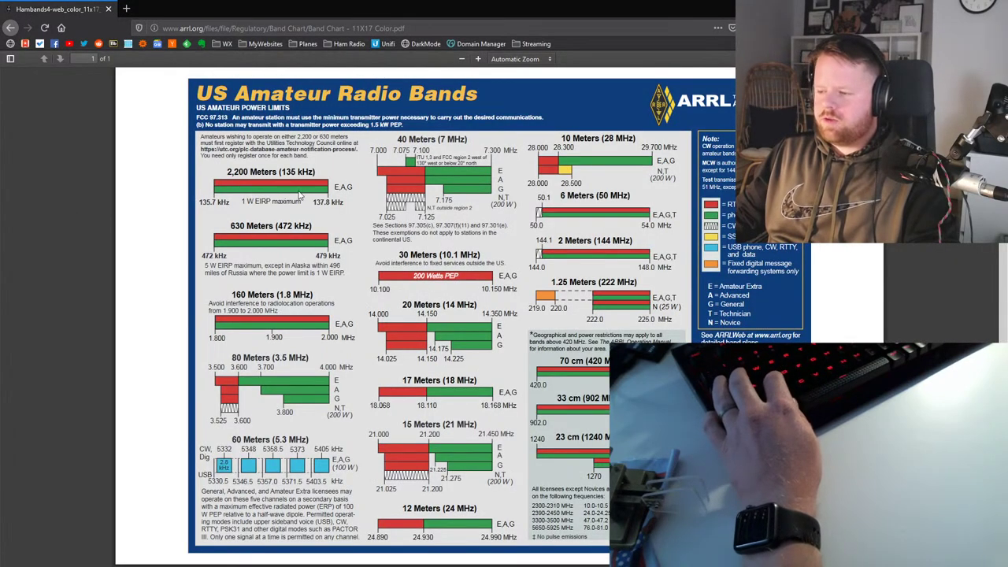
pyautogui.hotkey('alt', 'Tab')
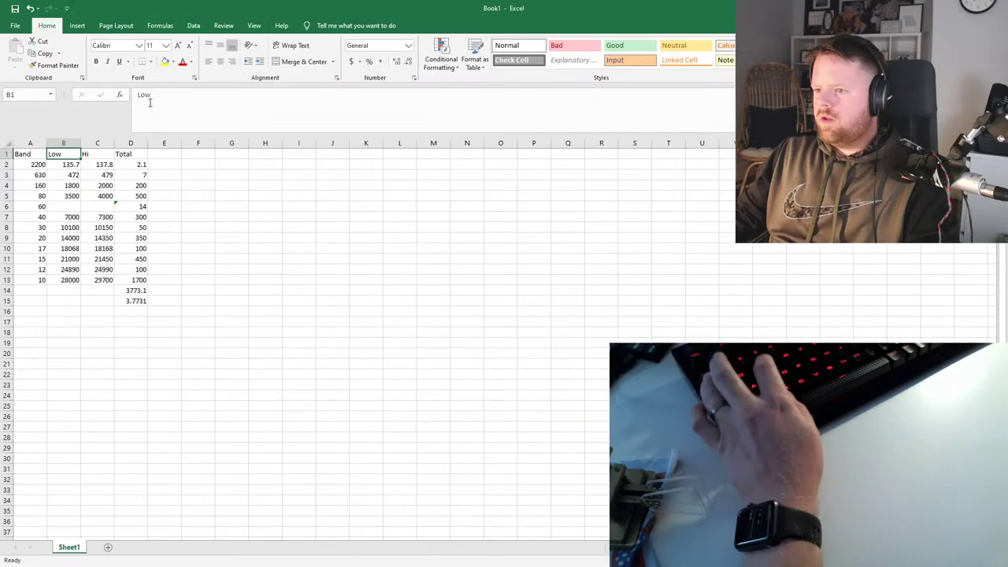
# Examine the Total formulas for the 2200, 630 and 160 bands and compare them with the band chart in the browser
pyautogui.click(135, 164)
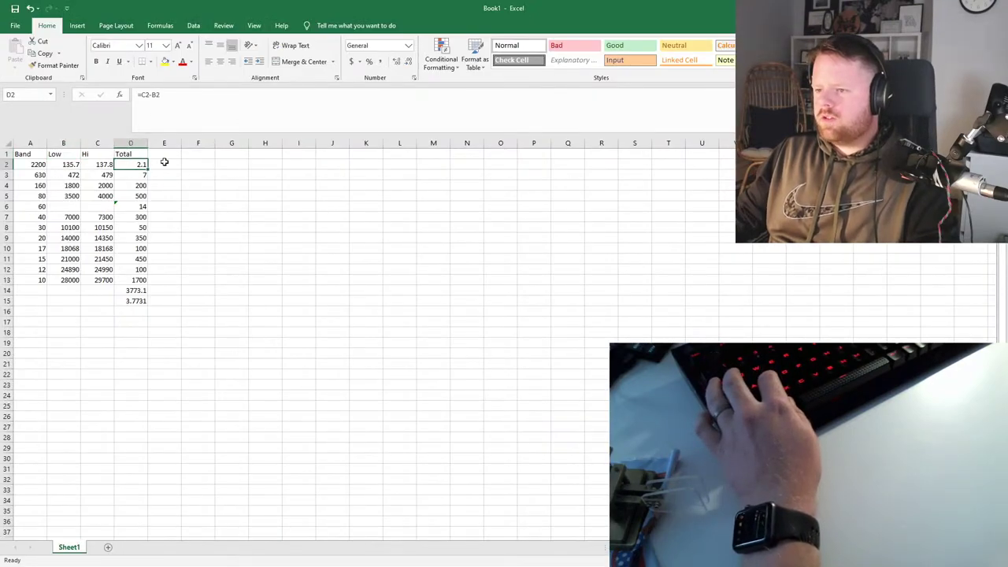
pyautogui.hotkey('ctrl', 'Down')
pyautogui.doubleClick(136, 164)
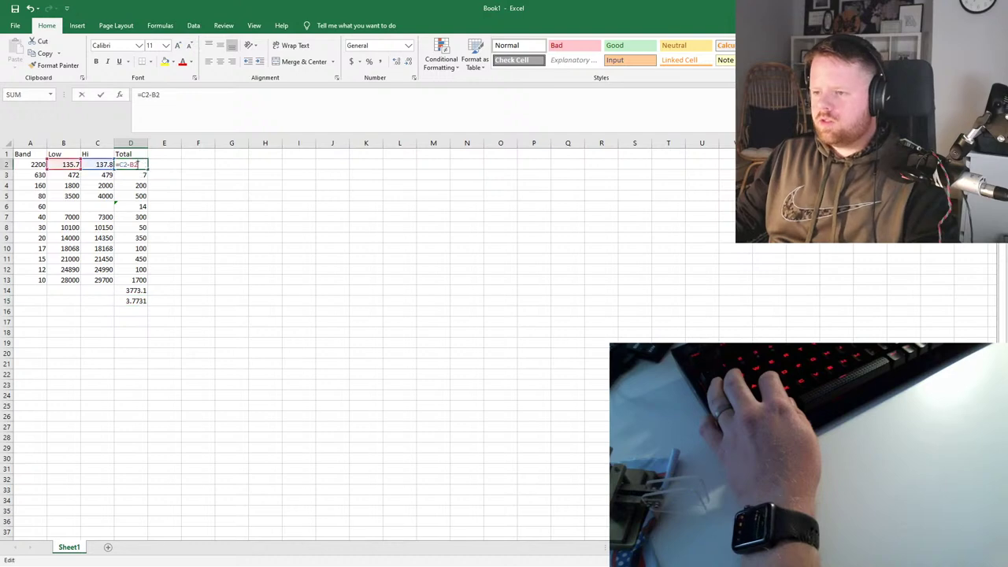
pyautogui.click(172, 166)
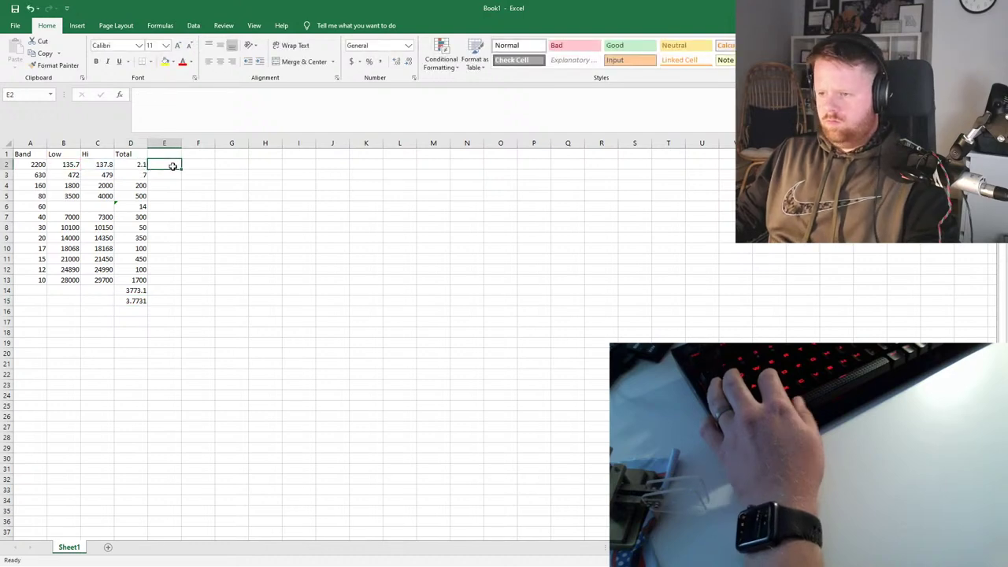
pyautogui.click(131, 176)
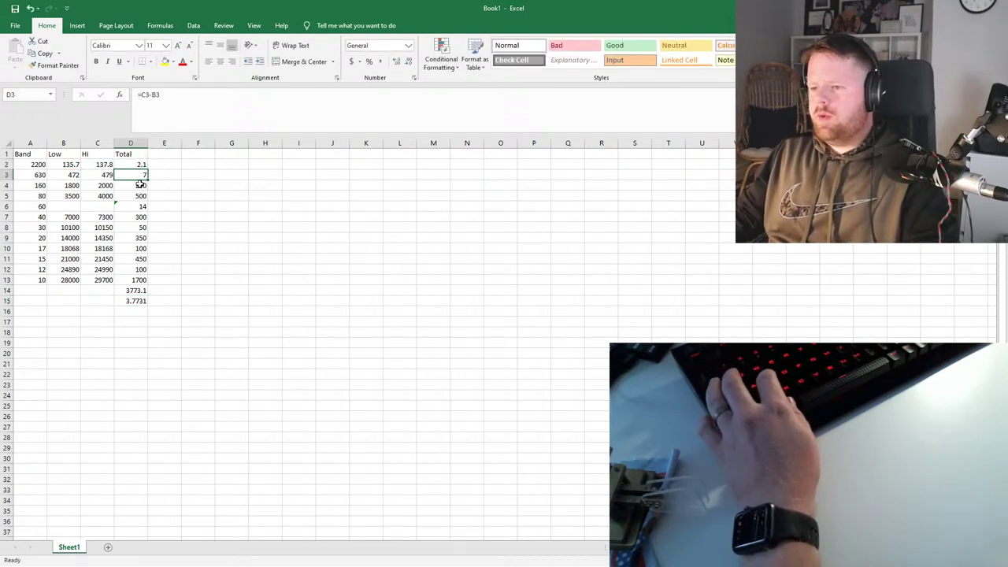
pyautogui.click(140, 184)
pyautogui.hotkey('alt', 'Tab')
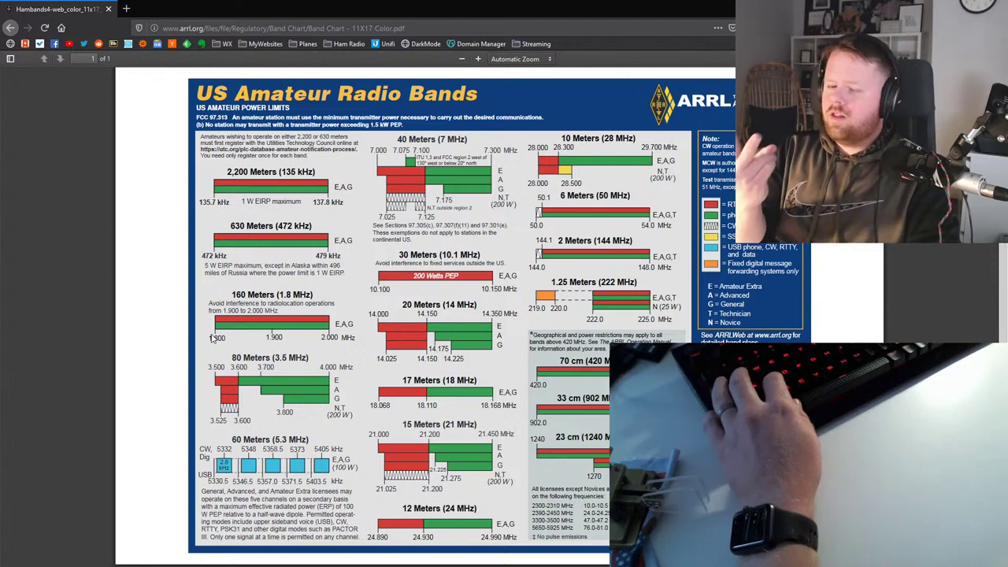
pyautogui.hotkey('alt', 'Tab')
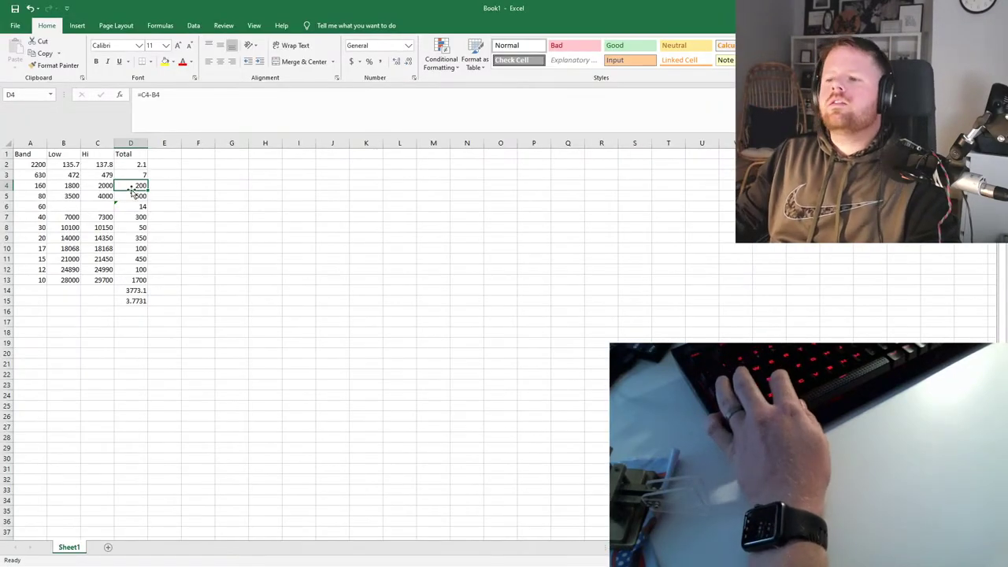
# Review the two totals in D14 and D15, and enter 40 in cell D16
pyautogui.click(134, 291)
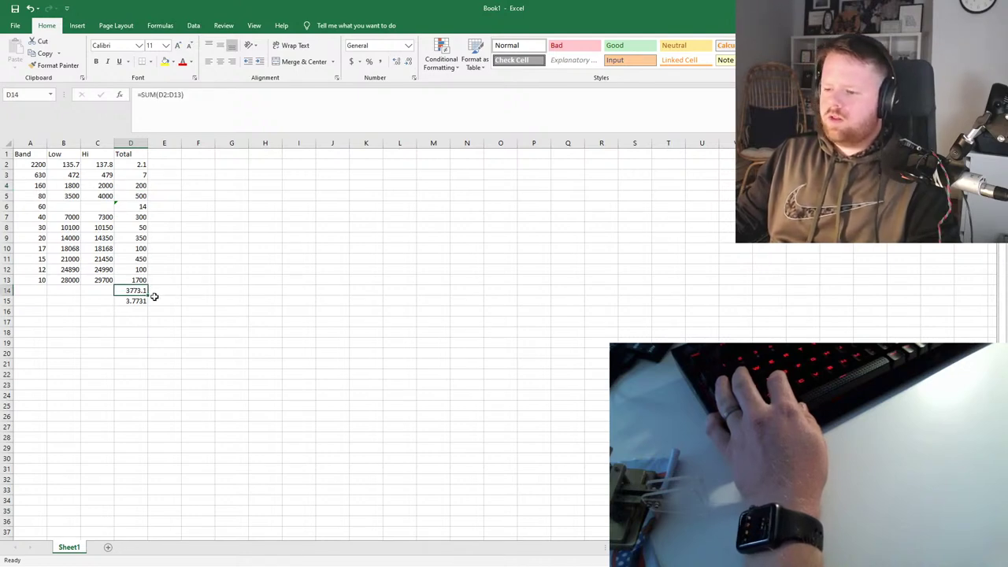
pyautogui.click(121, 303)
pyautogui.click(138, 310)
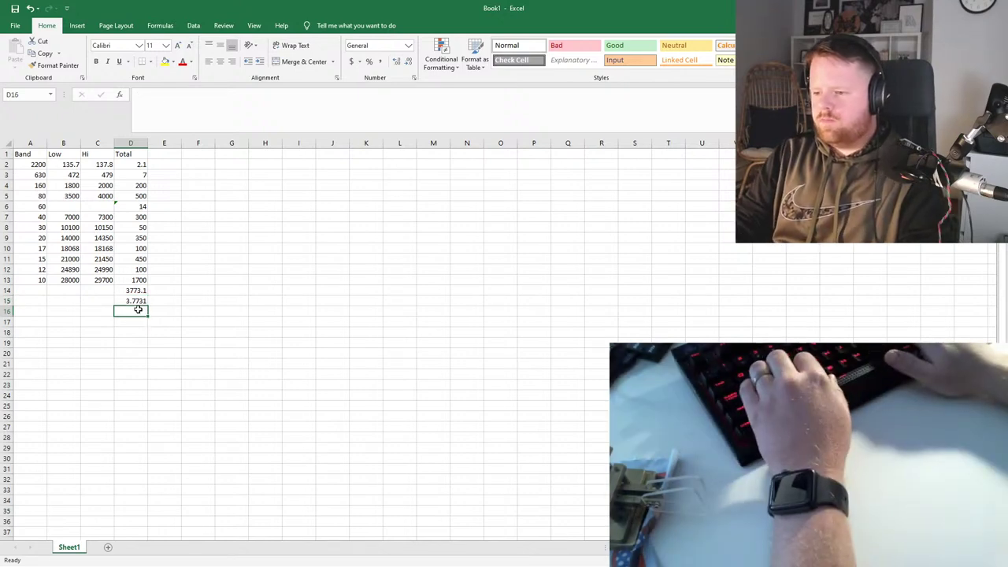
pyautogui.write('40')
pyautogui.press('Return')
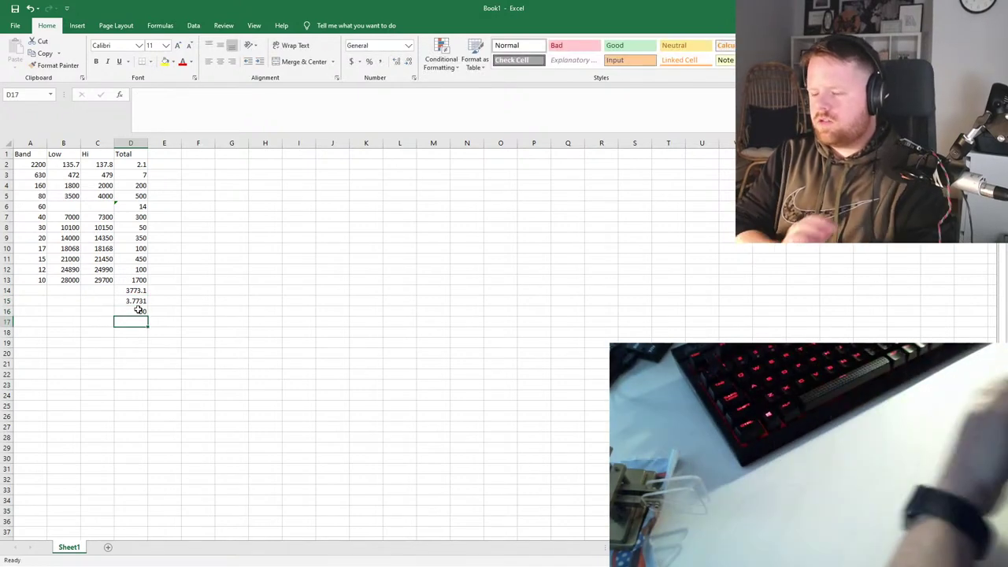
# Replace the value in cell D16 with 500
pyautogui.click(138, 310)
pyautogui.write('500')
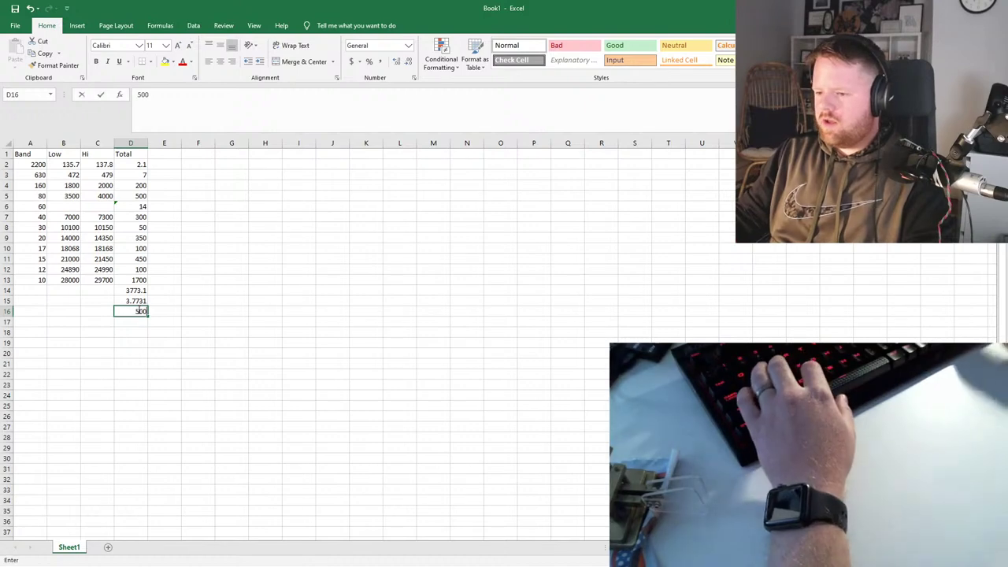
pyautogui.click(206, 326)
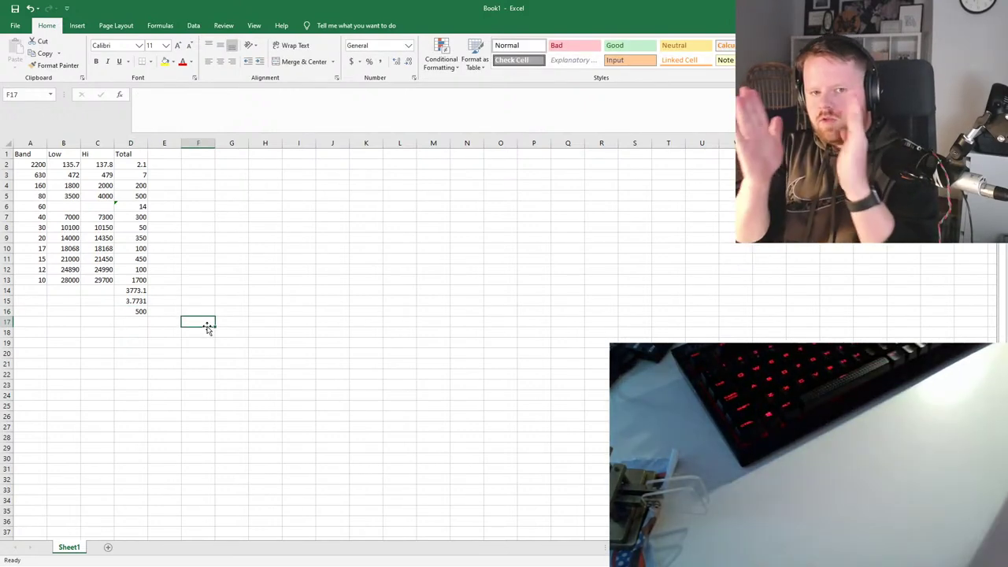
# Enter 500 in cell E14, next to the summed bandwidth in D14
pyautogui.click(138, 318)
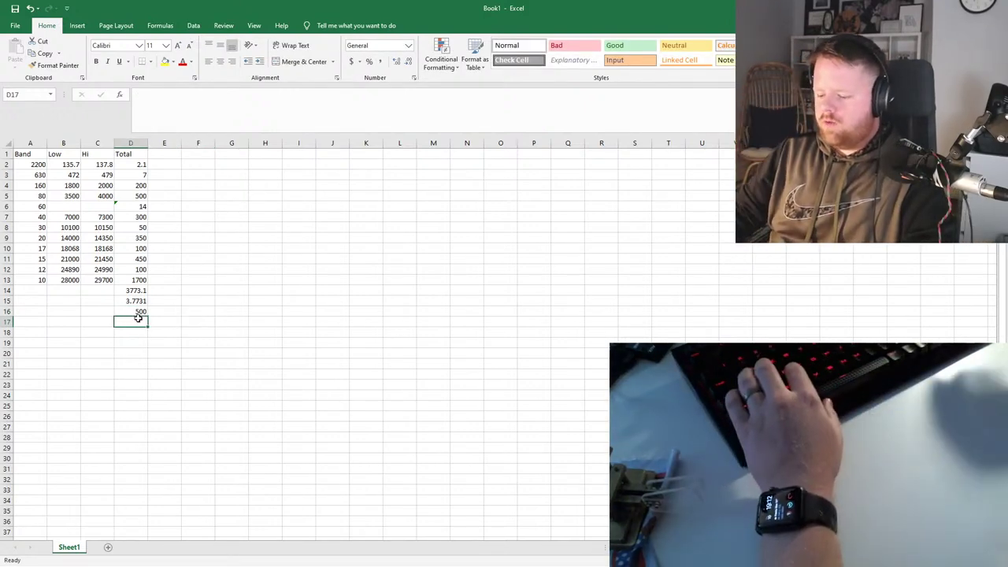
pyautogui.press('Up')
pyautogui.press('Up')
pyautogui.press('Right')
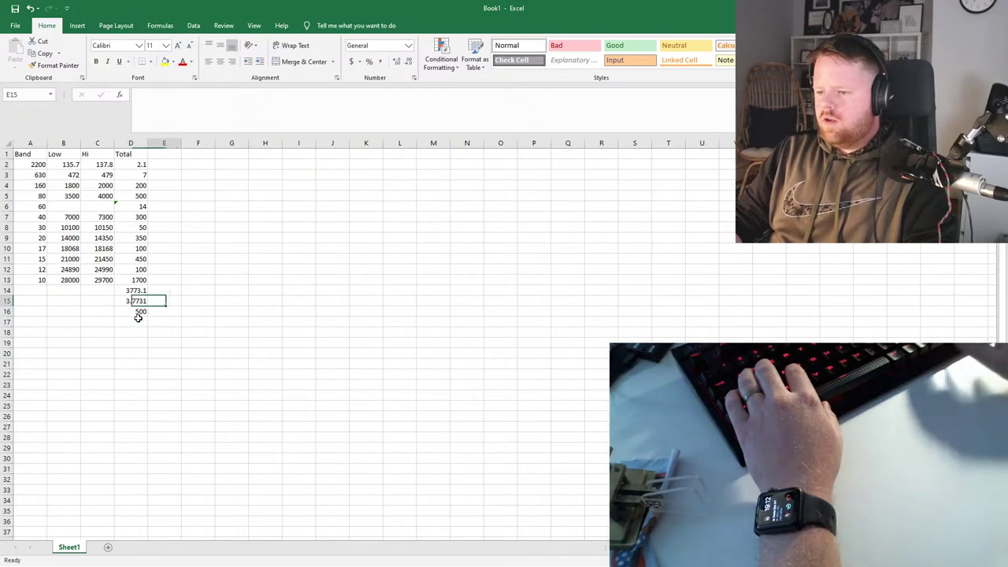
pyautogui.write('500')
pyautogui.press('Tab')
pyautogui.press('Left')
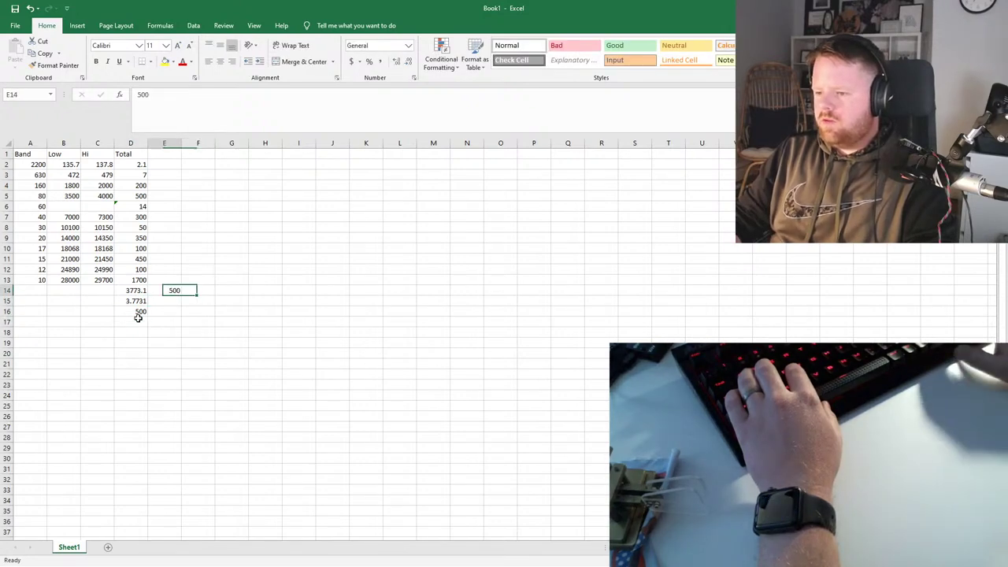
# Enter the formula =E14/D14 in cell F14 to divide the 500 value by the summed bandwidth
pyautogui.press('Right')
pyautogui.write('=')
pyautogui.press('Left')
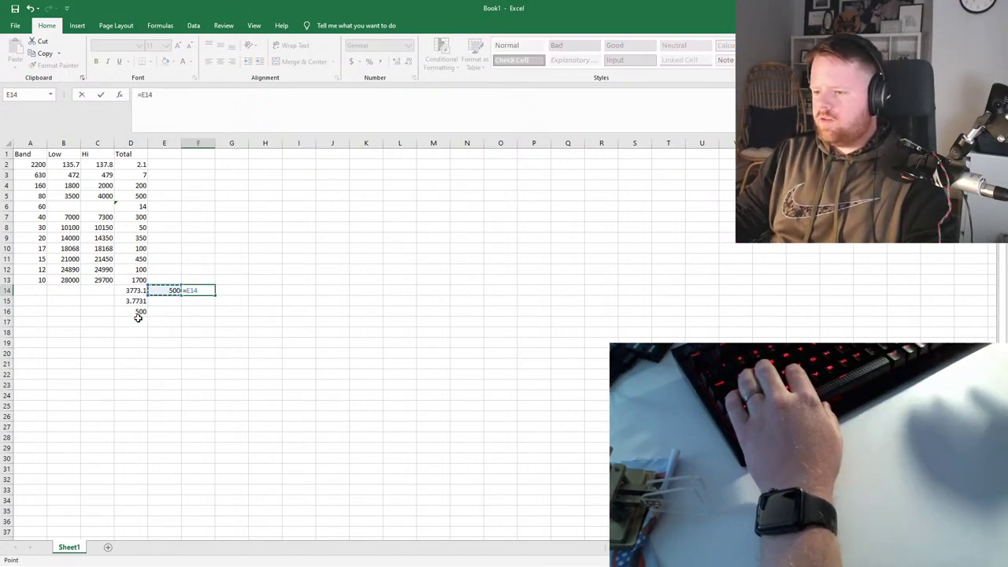
pyautogui.write('/')
pyautogui.press('Left')
pyautogui.press('Left')
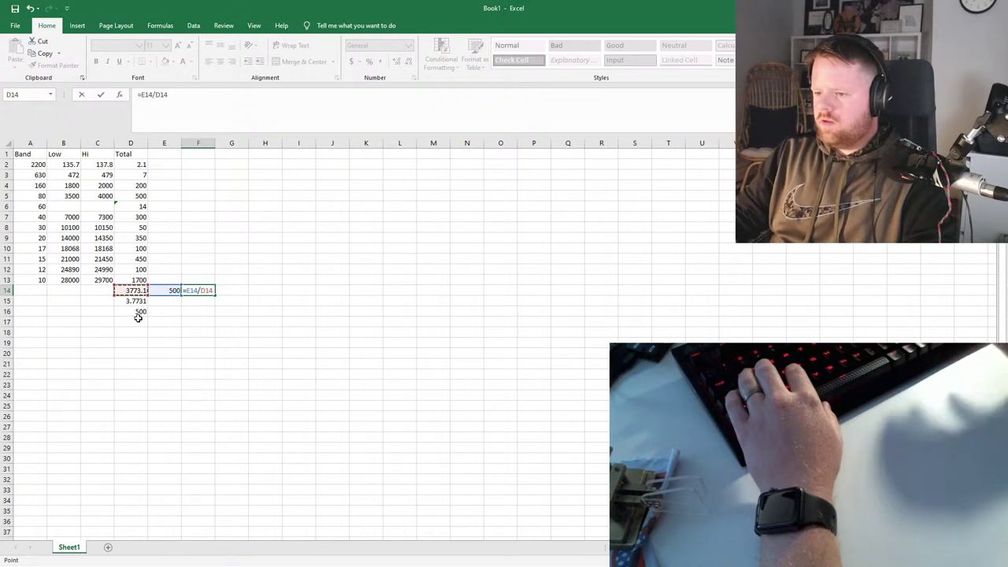
pyautogui.press('Return')
pyautogui.press('Up')
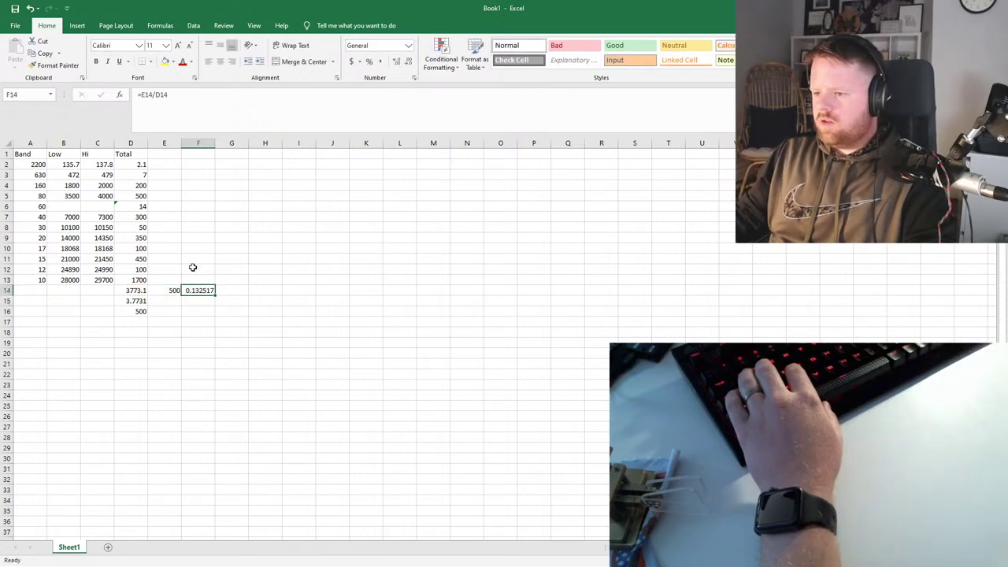
# Replace the formula in F14 with =D14/E14 to divide the summed bandwidth by the value in E14, and check the result
pyautogui.write('=')
pyautogui.press('Left')
pyautogui.press('Left')
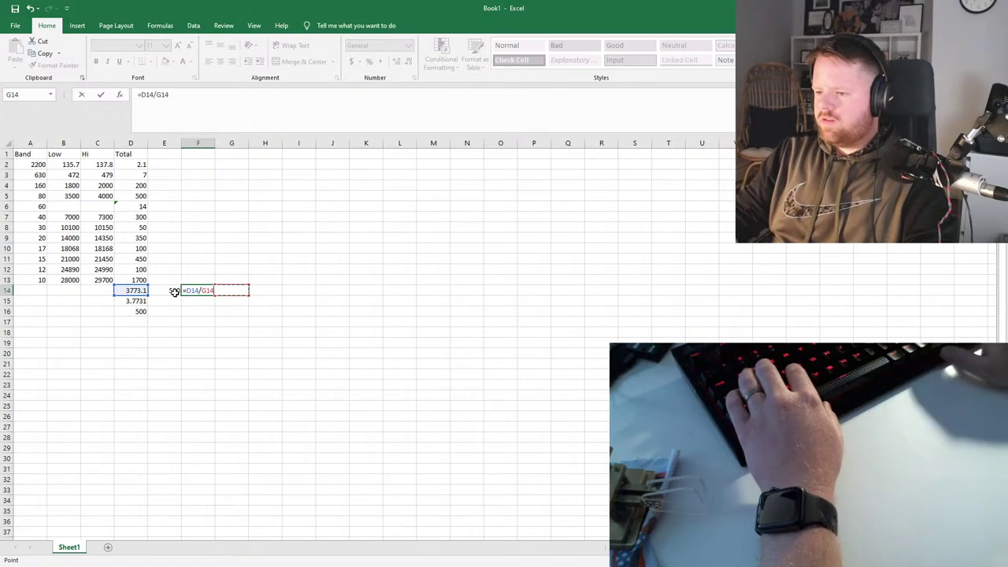
pyautogui.press('Left')
pyautogui.press('Return')
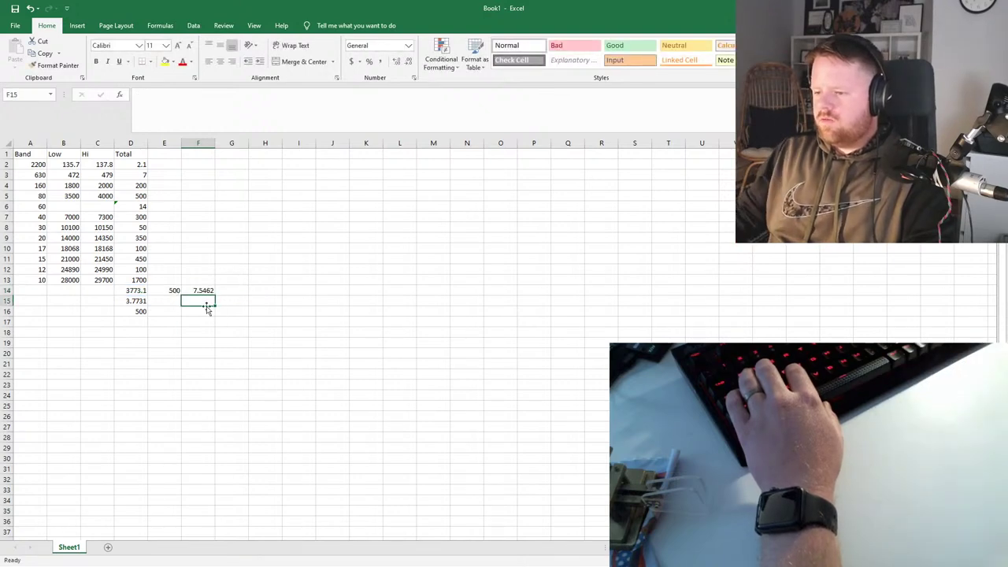
pyautogui.click(196, 290)
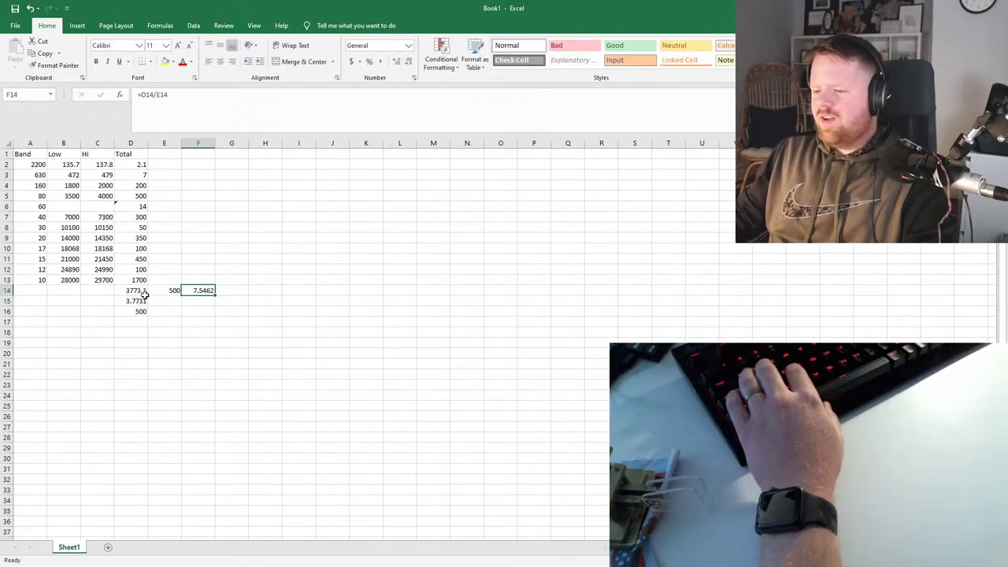
# Change the divisor in E14 to 0.5 and check the recalculated quotient in F14
pyautogui.click(170, 291)
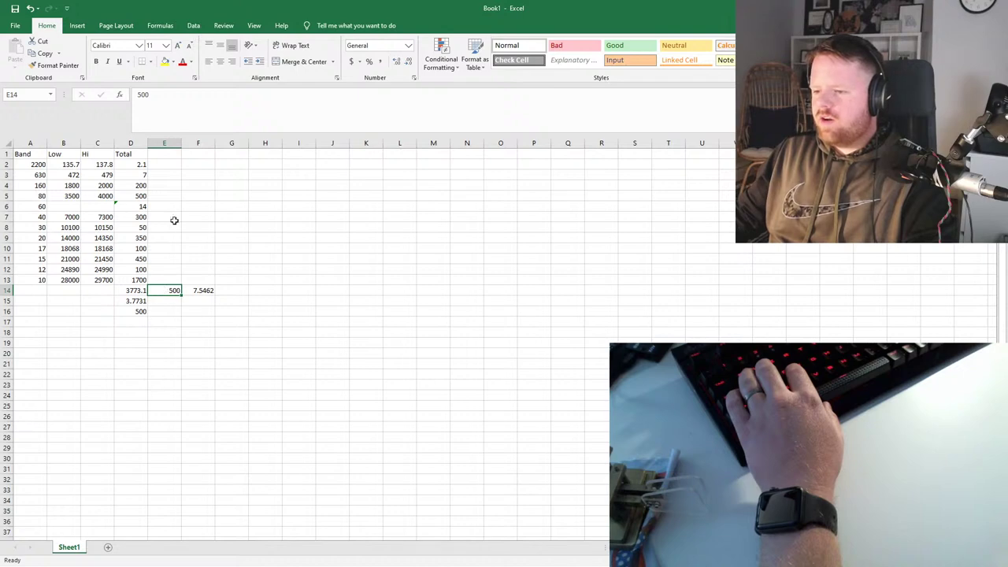
pyautogui.press('BackSpace')
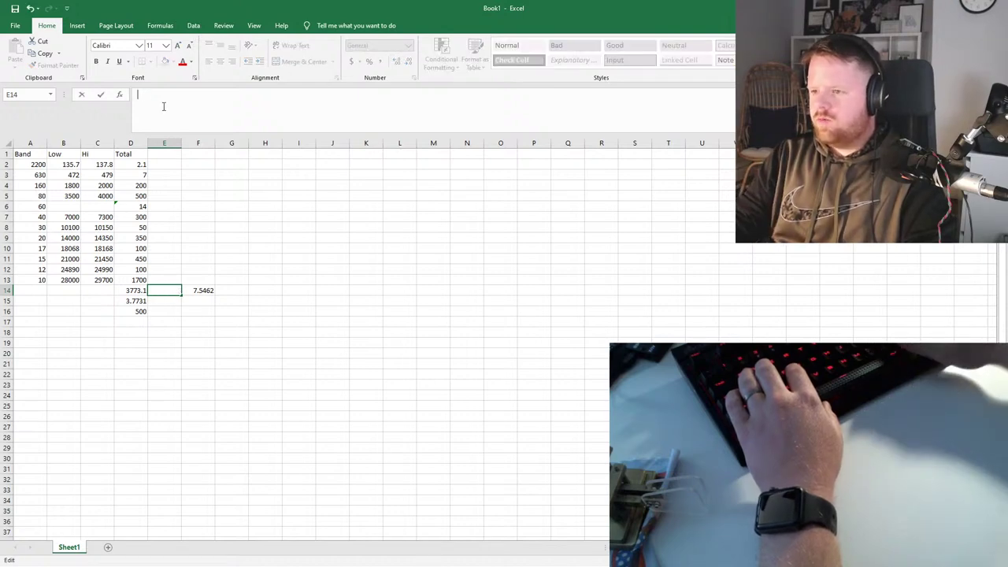
pyautogui.write('0.5')
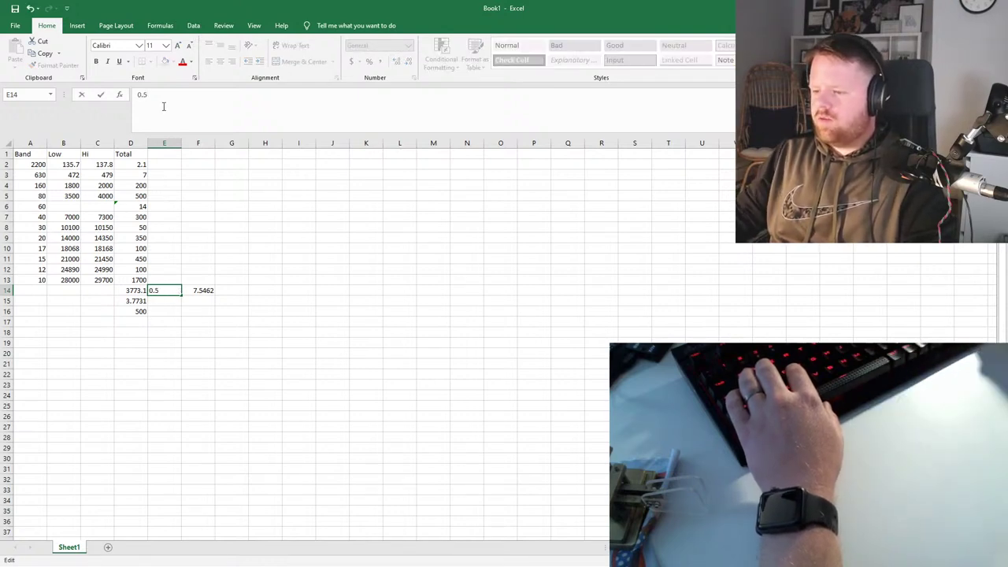
pyautogui.press('Return')
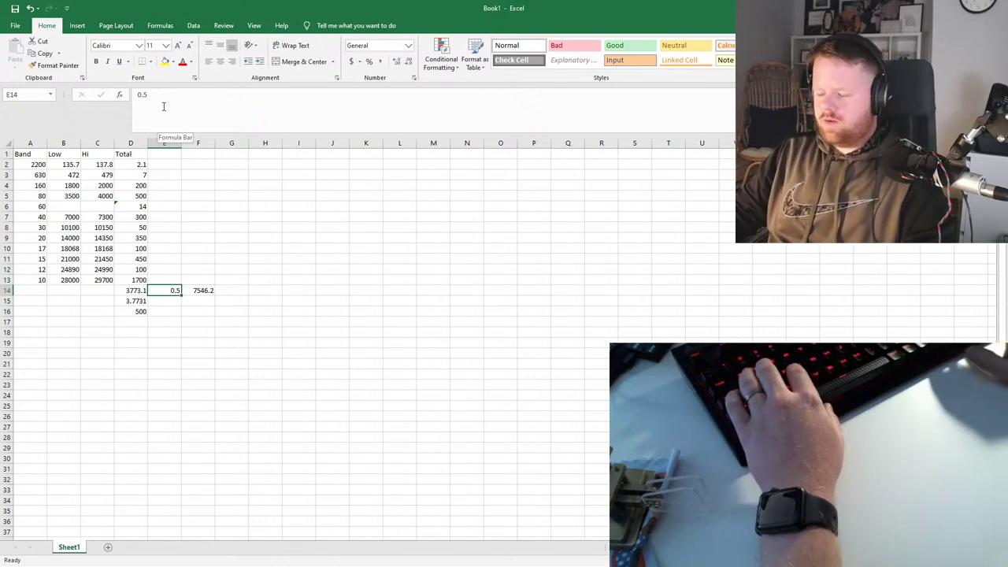
pyautogui.press('Right')
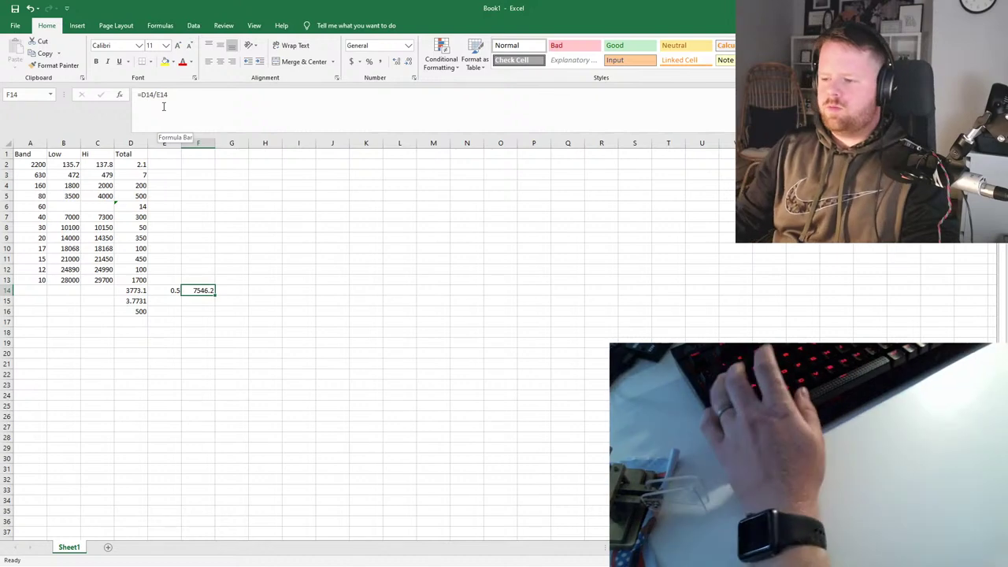
# Switch to the US Amateur Radio Bands chart in the browser and examine the 10 and 6 meter bands up close
pyautogui.hotkey('alt', 'Tab')
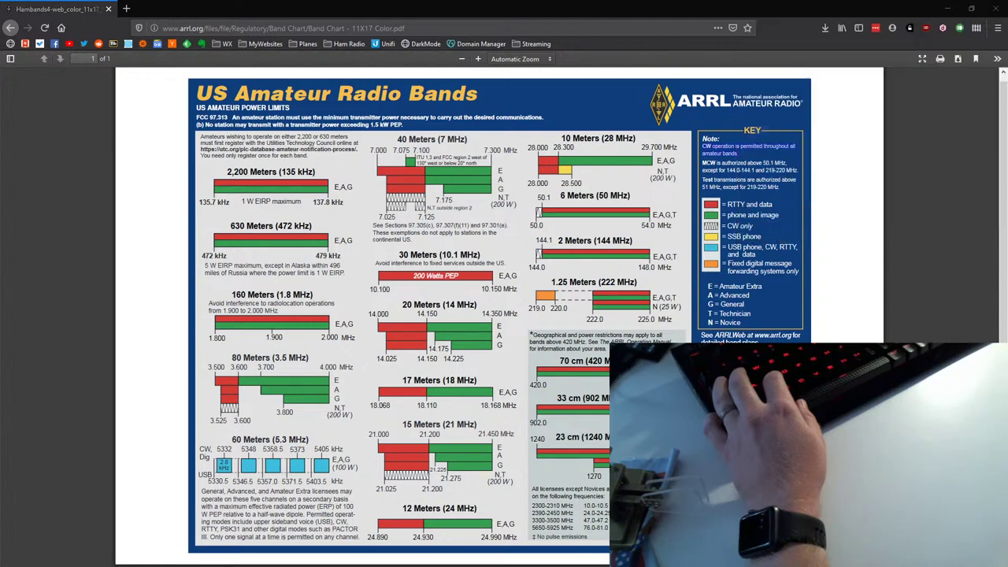
pyautogui.scroll(10, 828, 167)
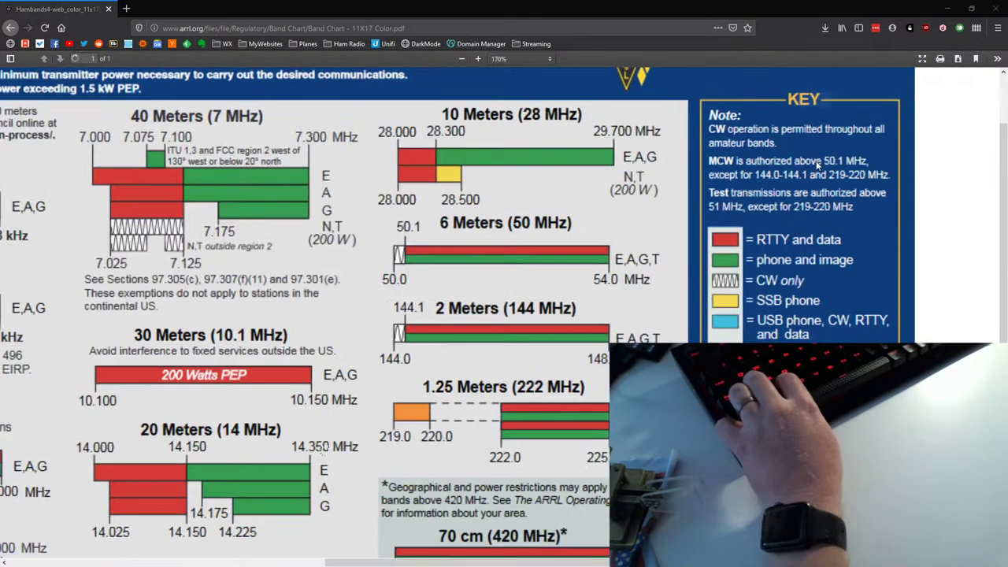
pyautogui.scroll(1, 828, 167)
pyautogui.hscroll(5, 946, 242)
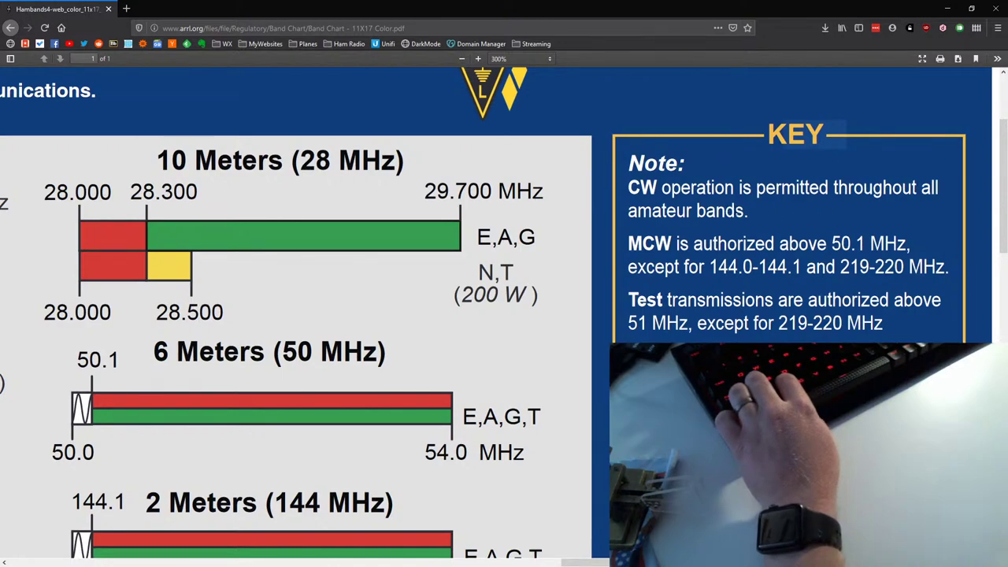
pyautogui.scroll(-8, 805, 239)
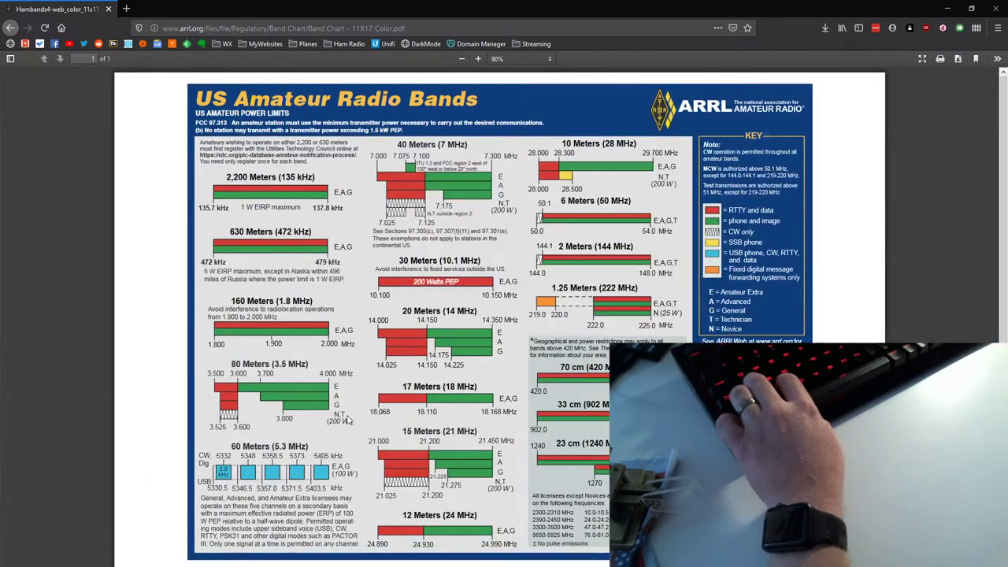